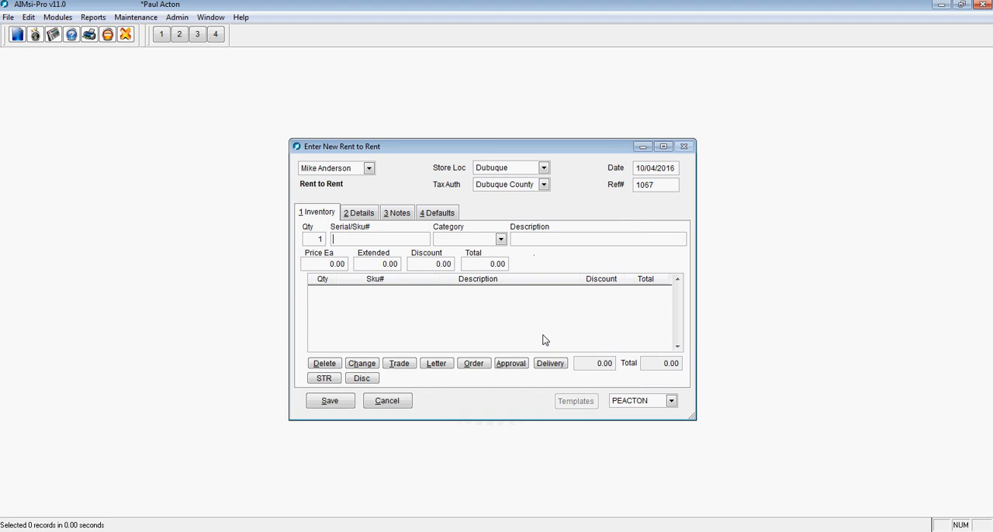
Step: Add one flute, SKU 2SP with serial number FL1001, to the rental's inventory
{"action": "key", "text": "Return"}
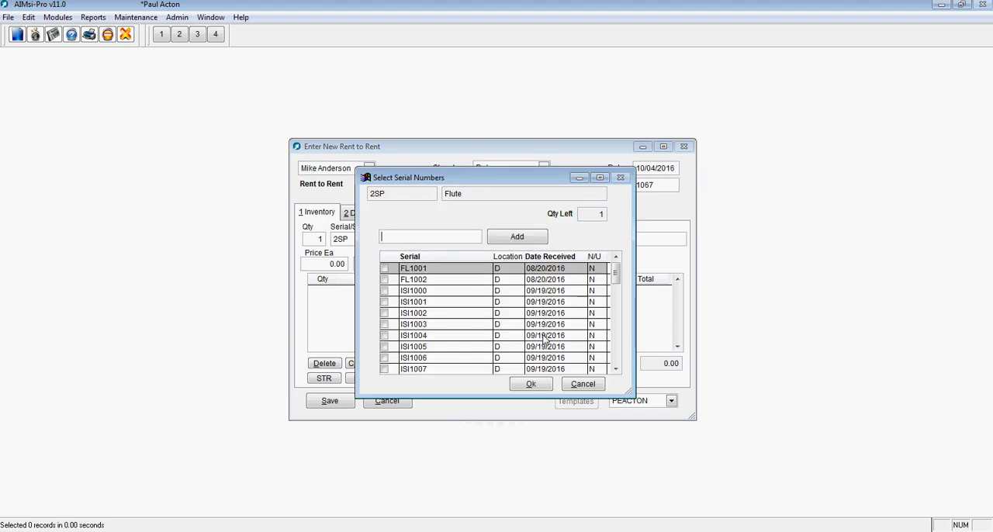
{"action": "left_click", "coordinate": [385, 270]}
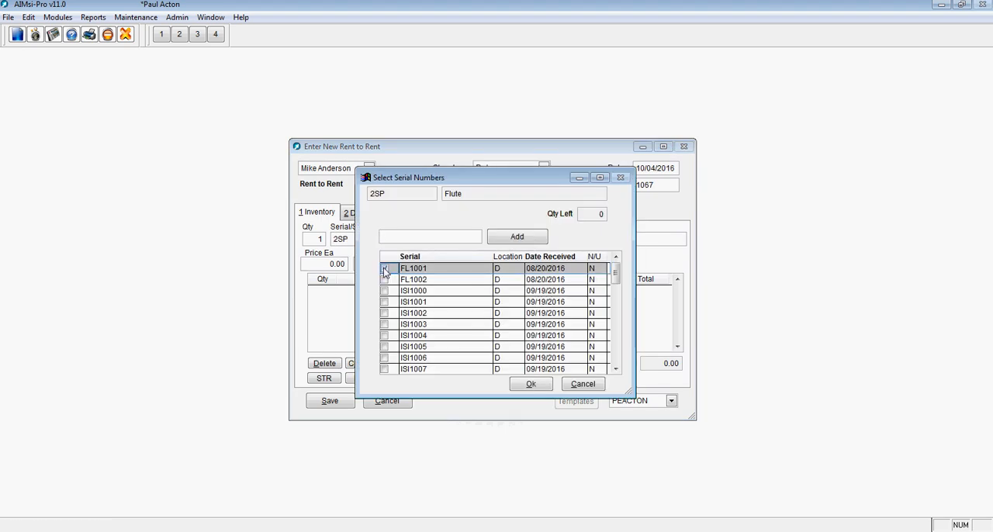
{"action": "left_click", "coordinate": [530, 385]}
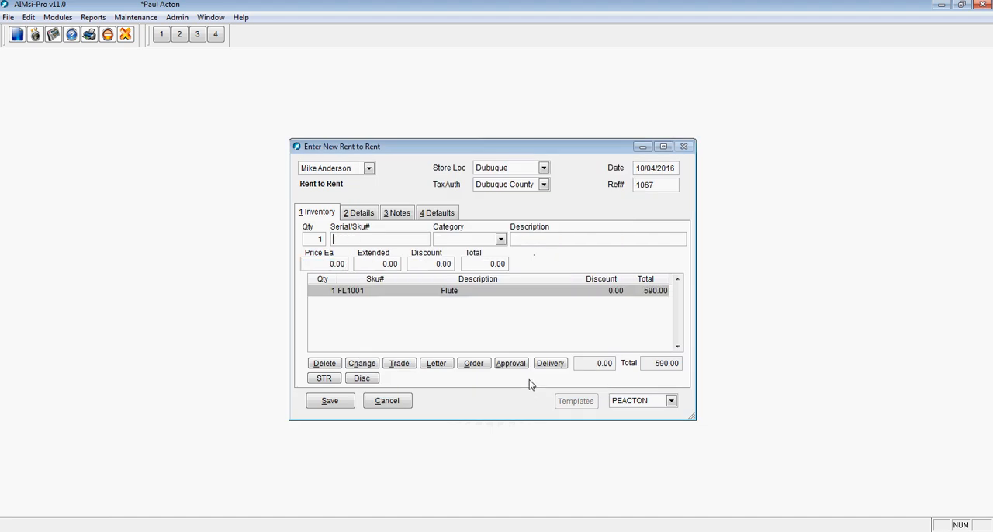
Step: In the contract details, set the payment to 25 including tax and the initial payment months to 0
{"action": "left_click", "coordinate": [369, 216]}
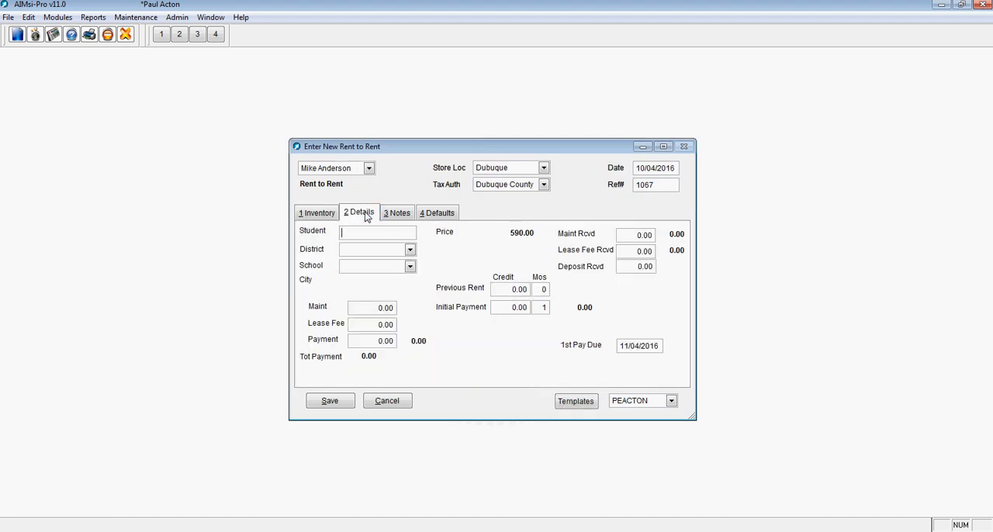
{"action": "left_click", "coordinate": [361, 342]}
{"action": "type", "text": "25"}
{"action": "key", "text": "Tab"}
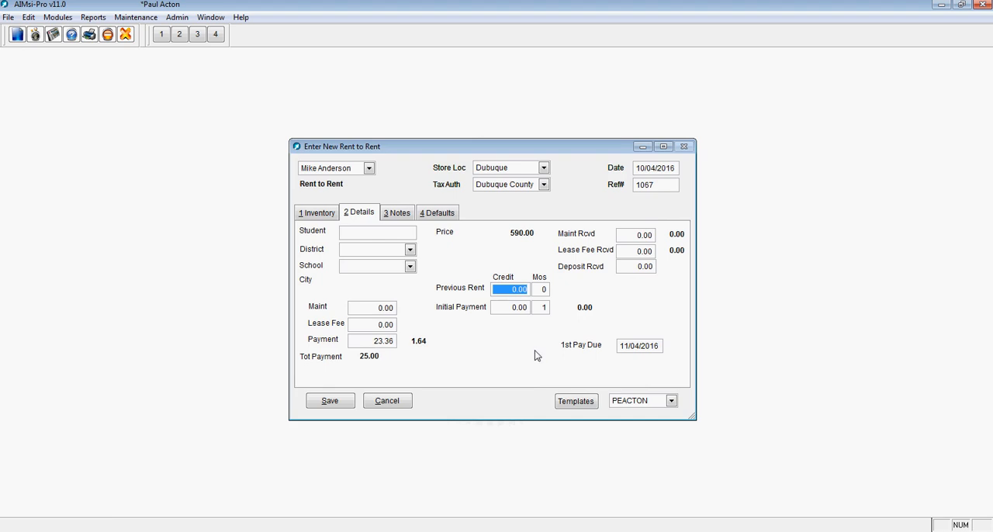
{"action": "key", "text": "Tab"}
{"action": "key", "text": "Tab"}
{"action": "type", "text": "0"}
{"action": "key", "text": "Tab"}
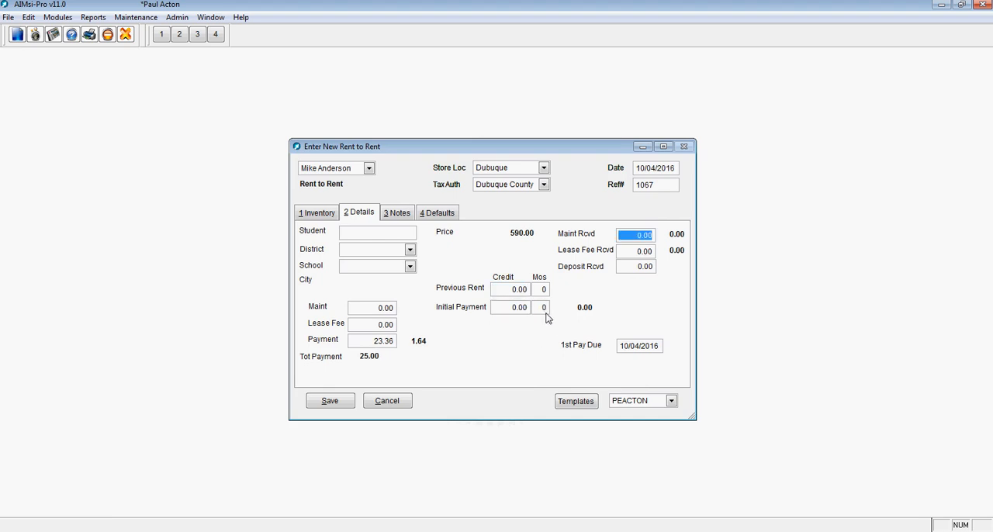
{"action": "left_click_drag", "start_coordinate": [623, 345], "coordinate": [683, 349]}
{"action": "key", "text": "Tab"}
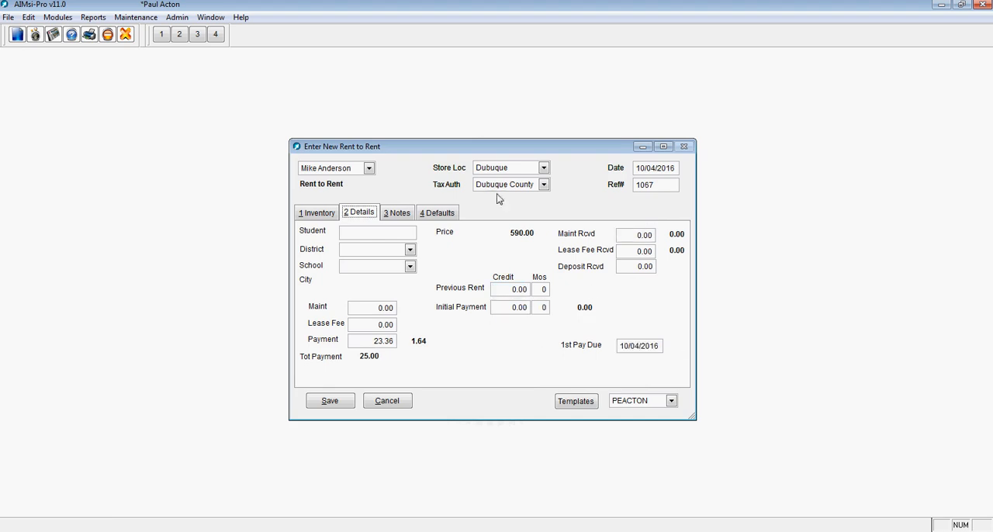
Step: Enable AutoPay in the contract defaults with the type Credit Card Auth
{"action": "left_click", "coordinate": [450, 213]}
{"action": "left_click", "coordinate": [528, 267]}
{"action": "left_click", "coordinate": [646, 268]}
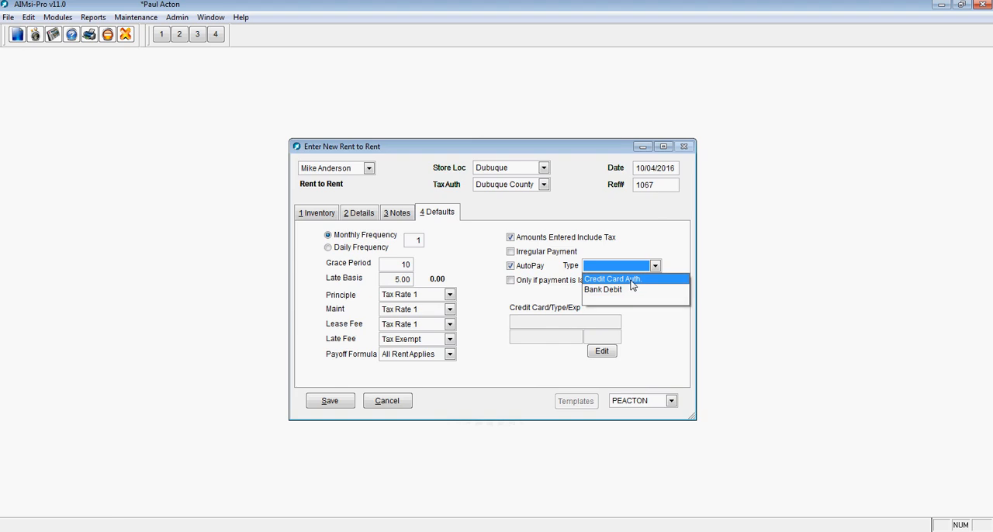
{"action": "left_click", "coordinate": [632, 281]}
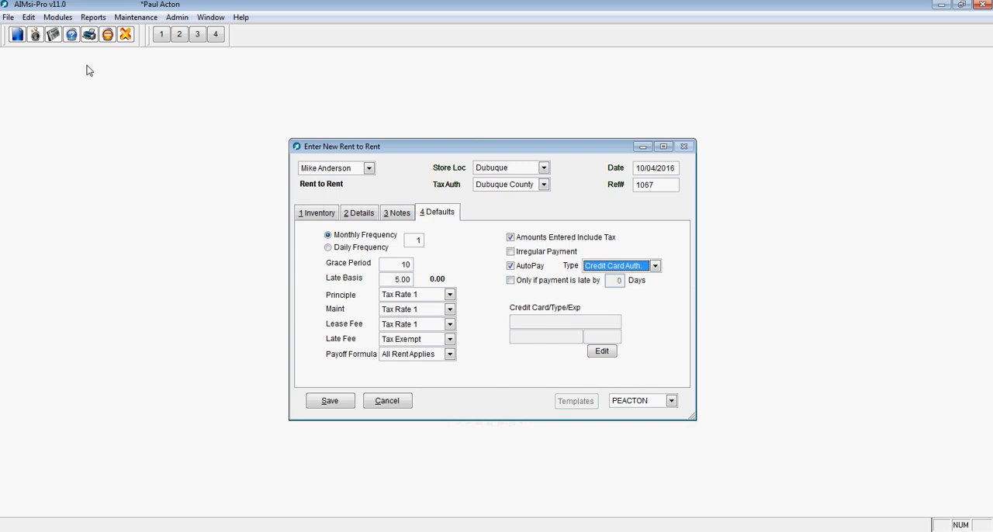
Step: Review the credit card fields in the customer's personal details against the contract's card fields, and close the customer record
{"action": "left_click", "coordinate": [60, 17]}
{"action": "mouse_move", "coordinate": [75, 56]}
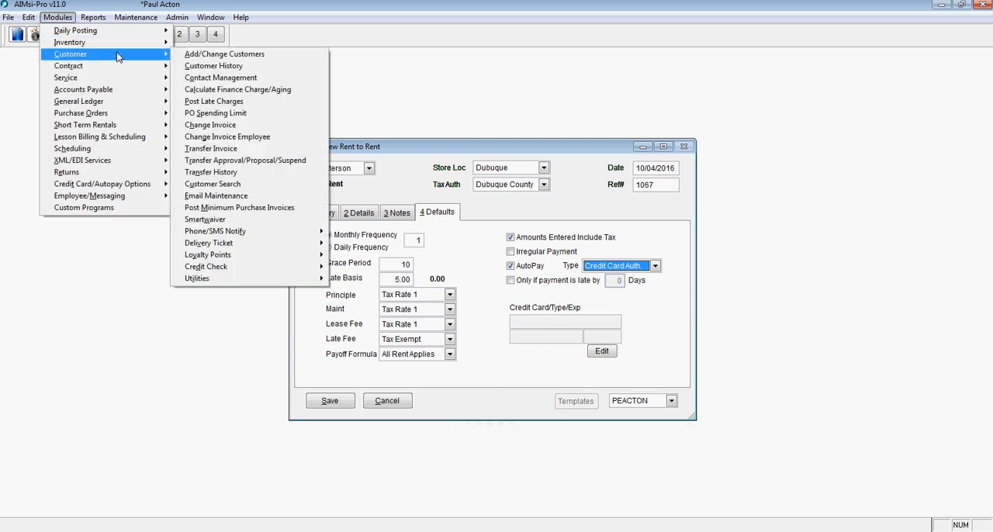
{"action": "left_click", "coordinate": [191, 54]}
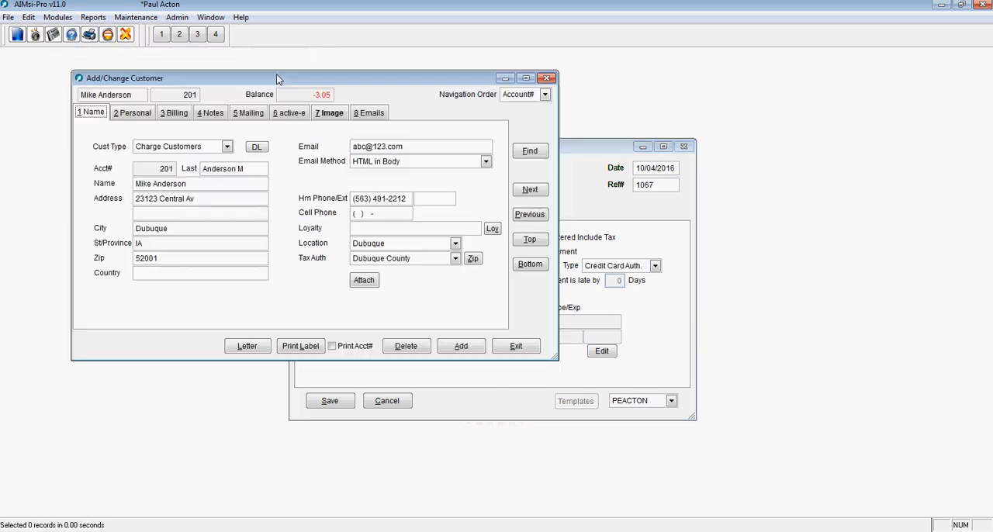
{"action": "left_click", "coordinate": [147, 115]}
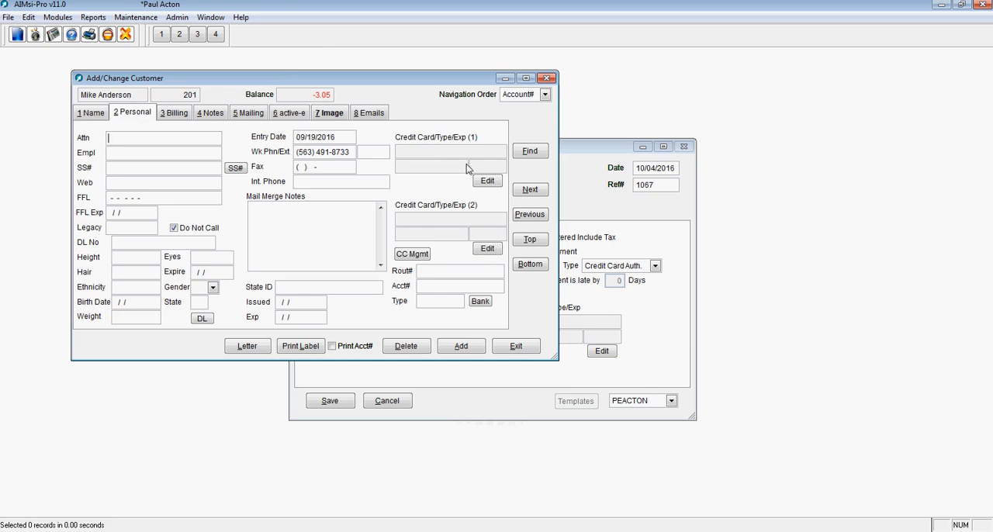
{"action": "left_click", "coordinate": [652, 338]}
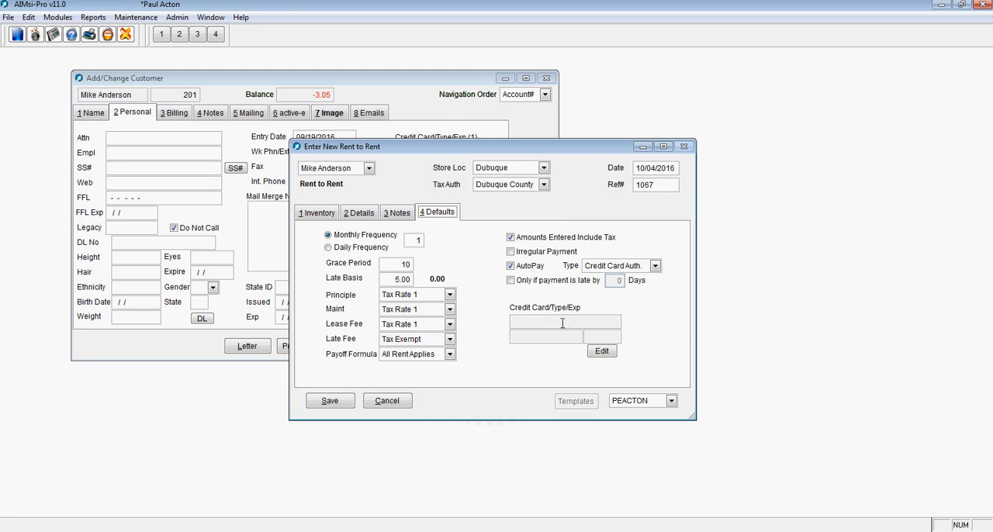
{"action": "left_click", "coordinate": [423, 99]}
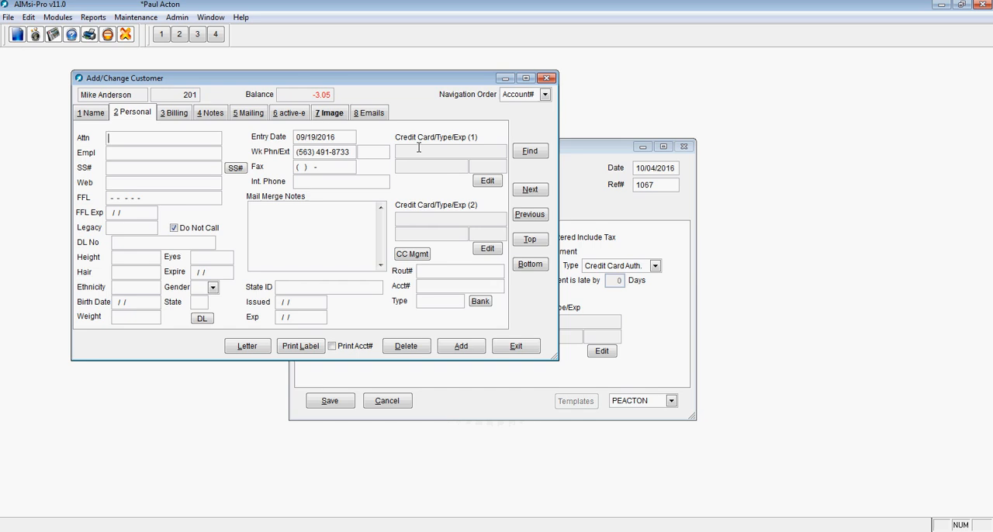
{"action": "left_click_drag", "start_coordinate": [419, 149], "coordinate": [471, 154]}
{"action": "left_click", "coordinate": [519, 346]}
Step: Add a keyed credit card to the contract, entering the card number and expiry year 2018, and submit the payment form
{"action": "left_click", "coordinate": [602, 353]}
{"action": "left_click", "coordinate": [491, 246]}
{"action": "left_click", "coordinate": [392, 233]}
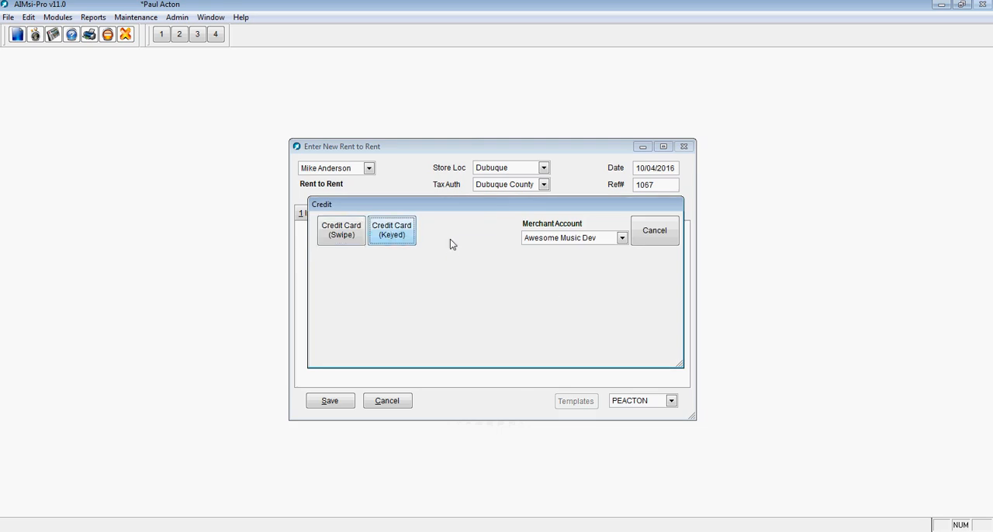
{"action": "key", "text": "ctrl+v"}
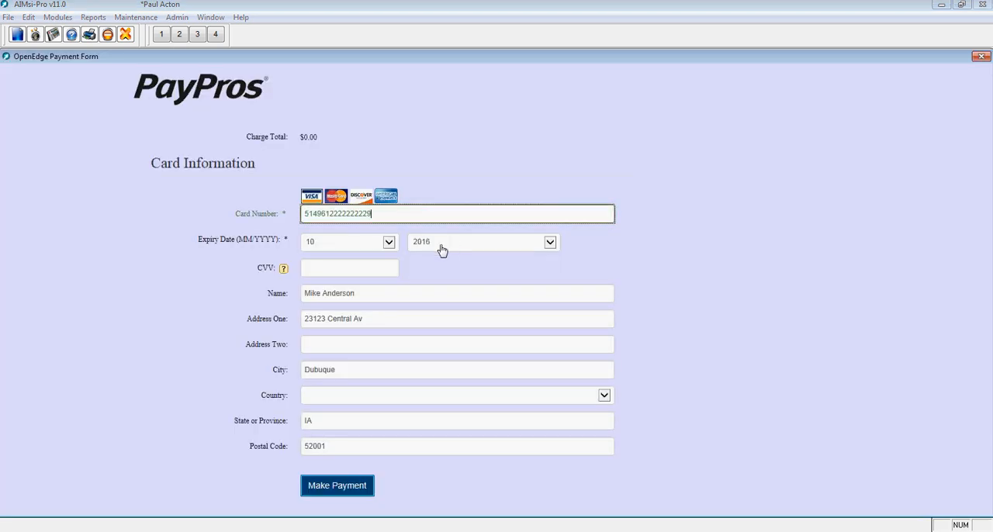
{"action": "left_click", "coordinate": [442, 249]}
{"action": "left_click", "coordinate": [431, 273]}
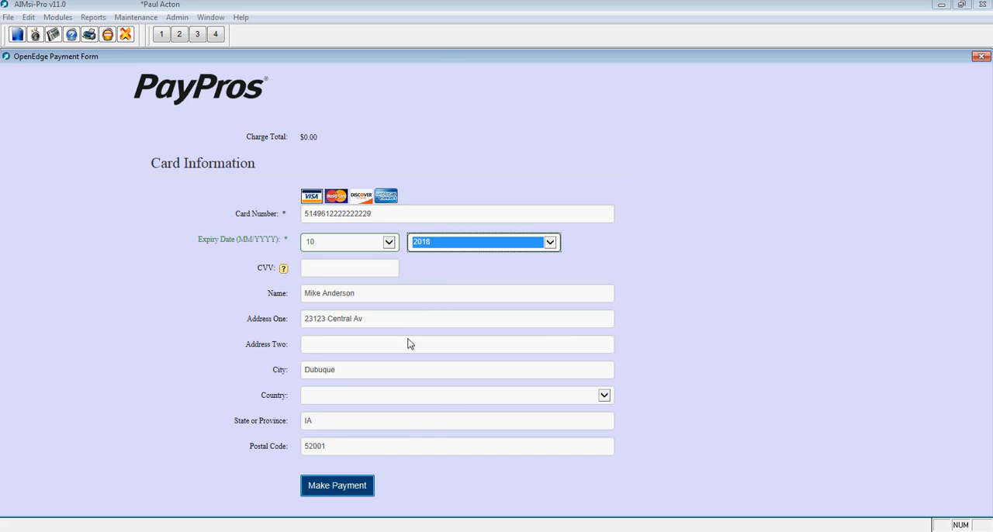
{"action": "left_click", "coordinate": [338, 487]}
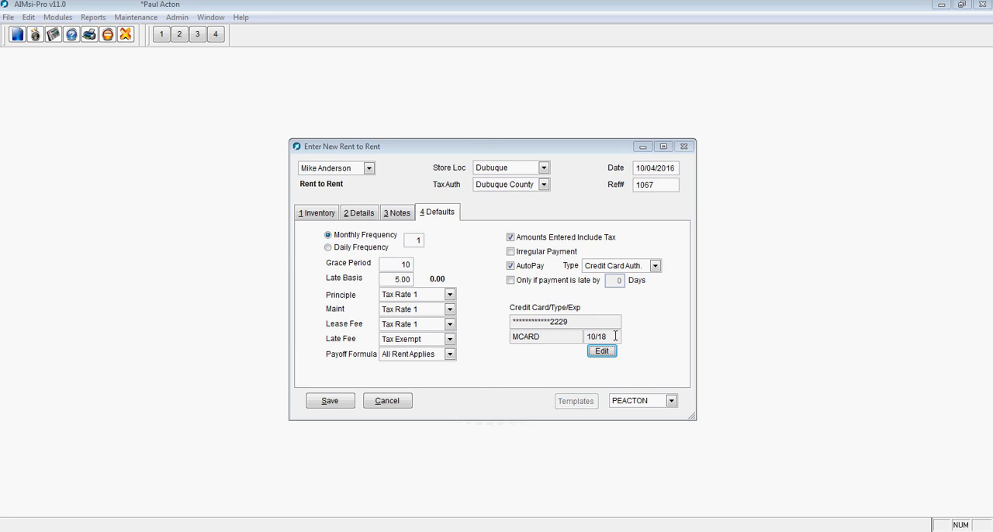
Step: Save the new rent-to-rent contract and complete the follow-up prompts
{"action": "left_click", "coordinate": [327, 402]}
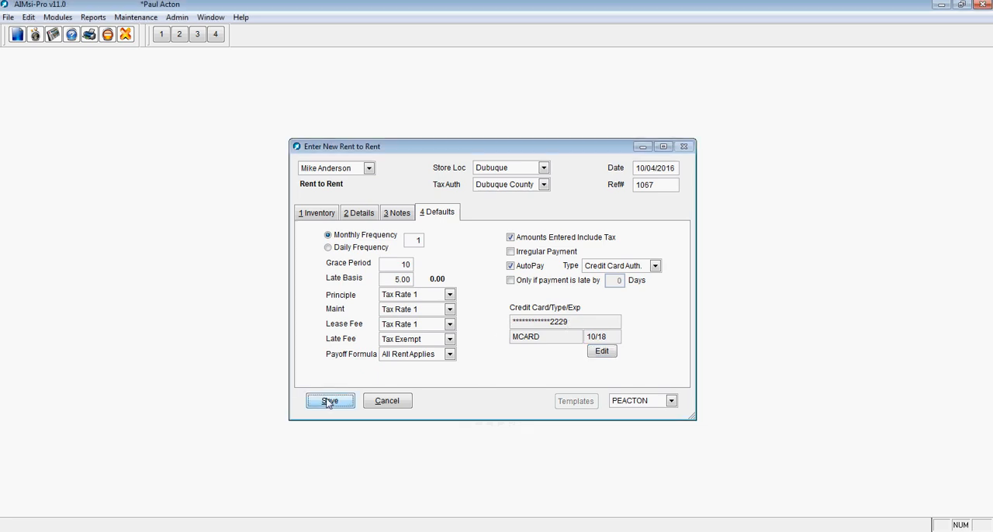
{"action": "left_click", "coordinate": [593, 313]}
{"action": "left_click", "coordinate": [552, 378]}
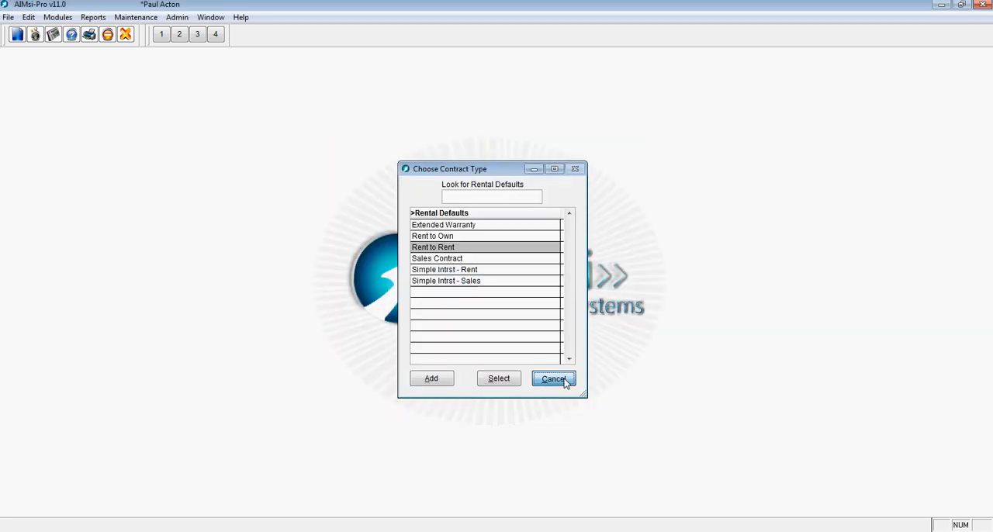
Step: Start flagging accounts for AutoPay, agreeing to remove all AutoPay records for 10/04/2016
{"action": "left_click", "coordinate": [60, 18]}
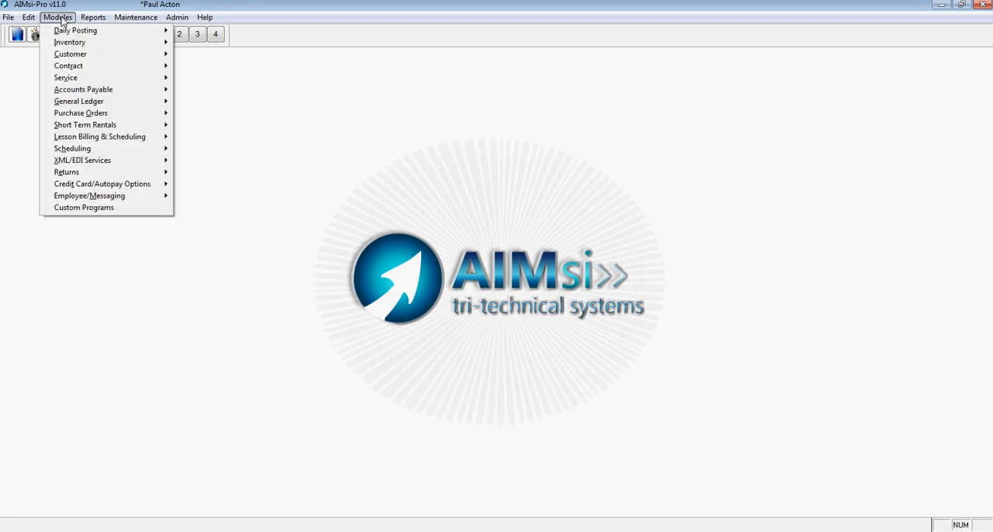
{"action": "mouse_move", "coordinate": [83, 185]}
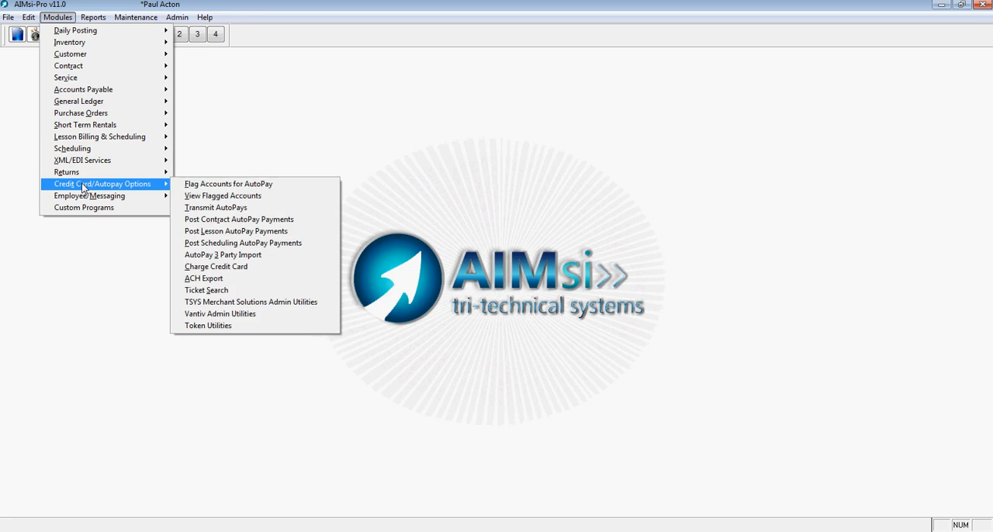
{"action": "left_click", "coordinate": [191, 186]}
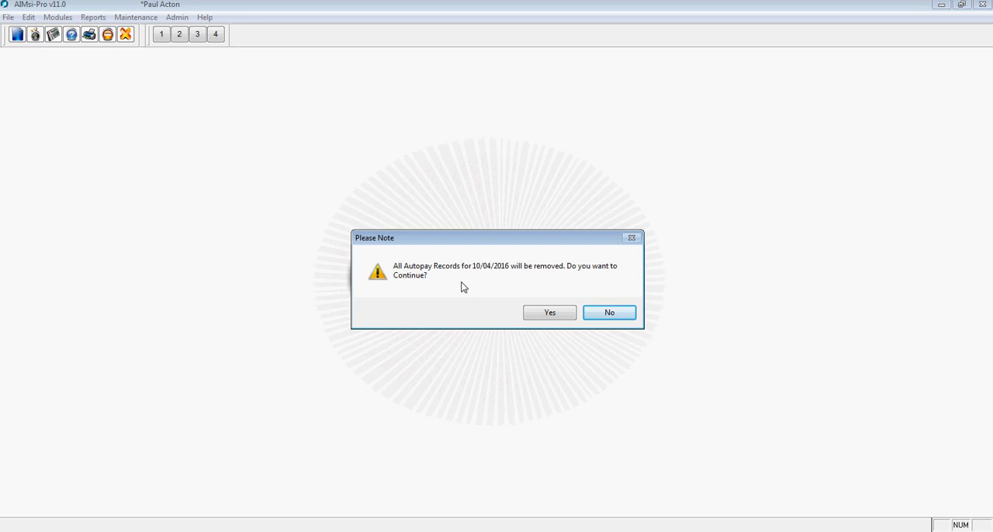
{"action": "left_click", "coordinate": [550, 314]}
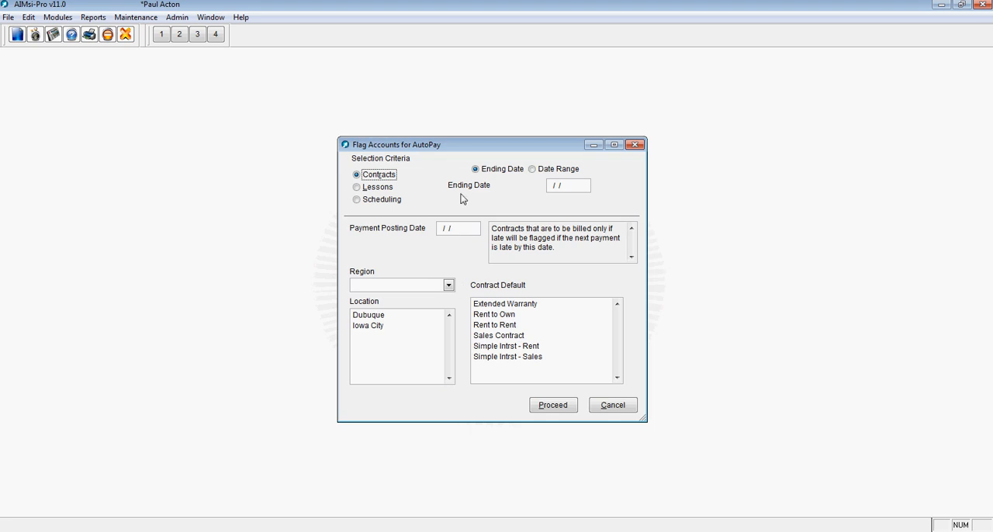
Step: Flag contracts for AutoPay with the ending date 10/04/2016 and today's date as the payment posting date
{"action": "left_click_drag", "start_coordinate": [440, 142], "coordinate": [376, 87]}
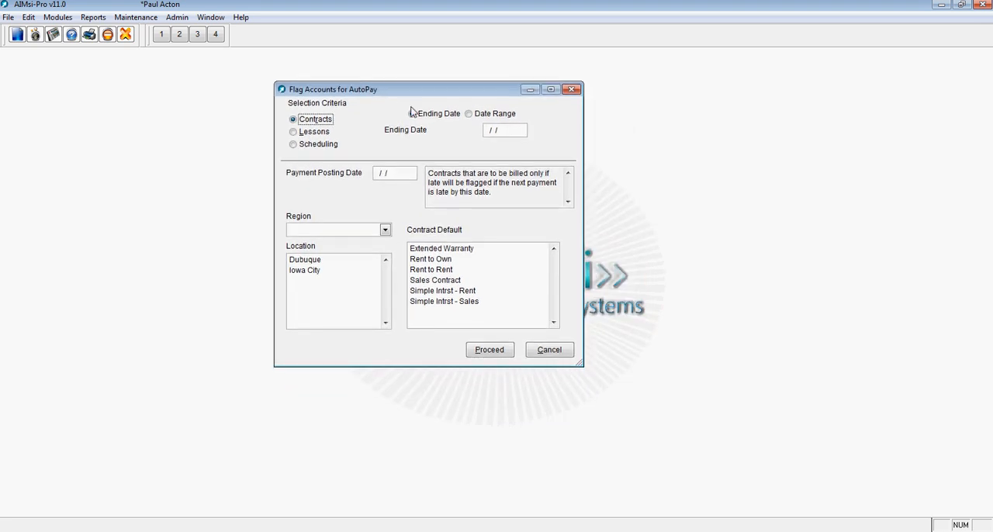
{"action": "left_click", "coordinate": [493, 130]}
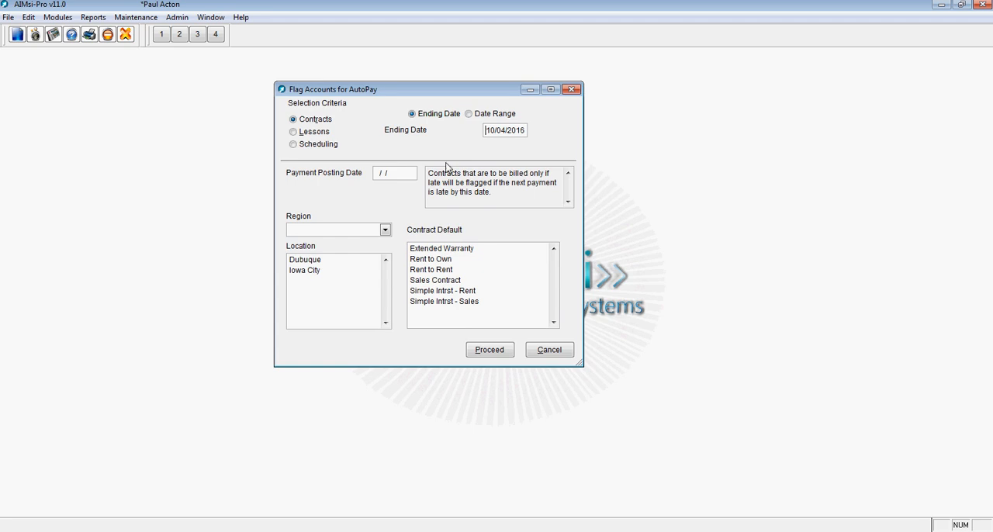
{"action": "left_click", "coordinate": [405, 174]}
{"action": "key", "text": "t"}
{"action": "left_click", "coordinate": [490, 351]}
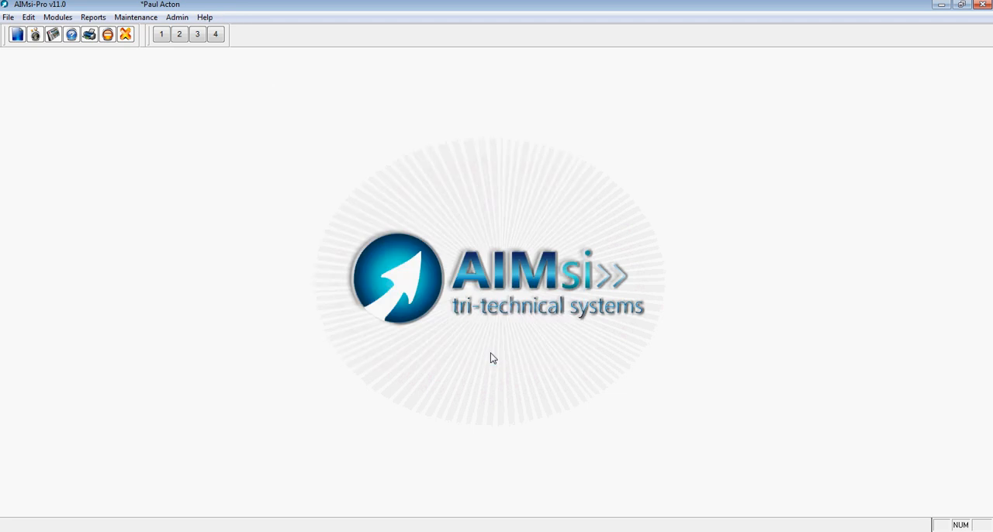
Step: View the accounts flagged for AutoPay and check the payment method and status of both entries
{"action": "left_click", "coordinate": [58, 18]}
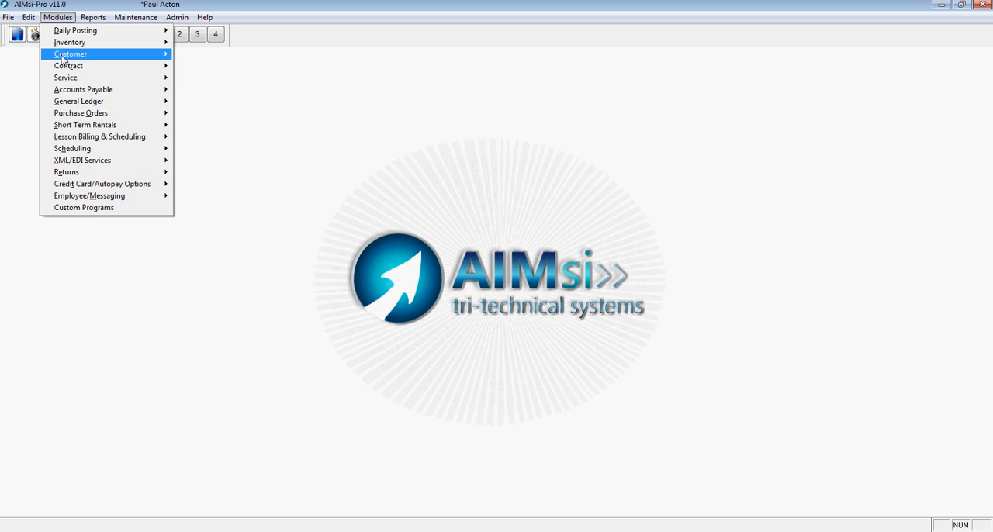
{"action": "mouse_move", "coordinate": [91, 184]}
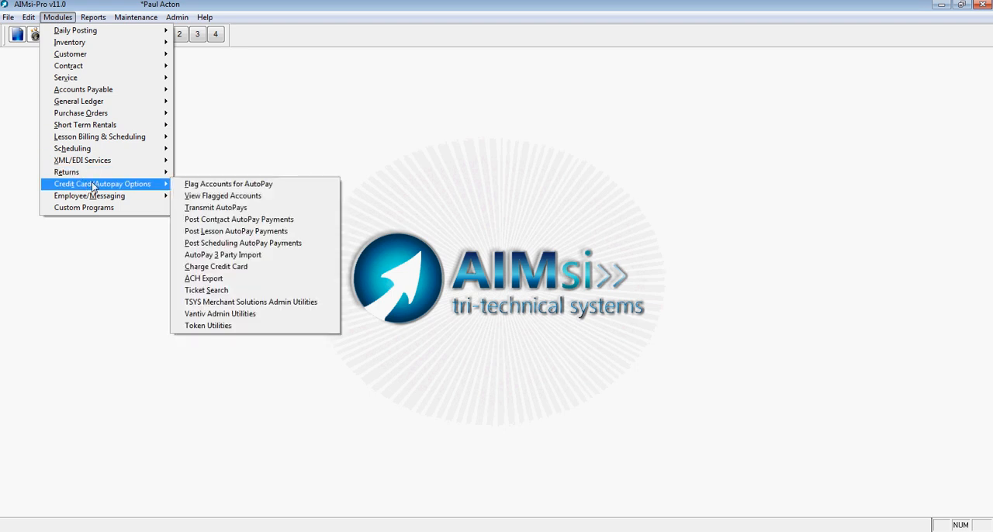
{"action": "left_click", "coordinate": [259, 199]}
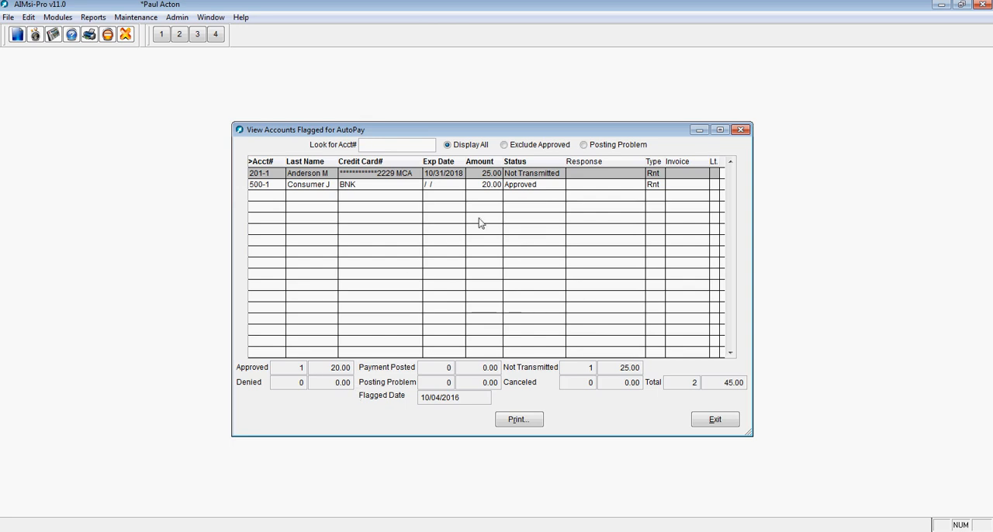
{"action": "left_click", "coordinate": [417, 175]}
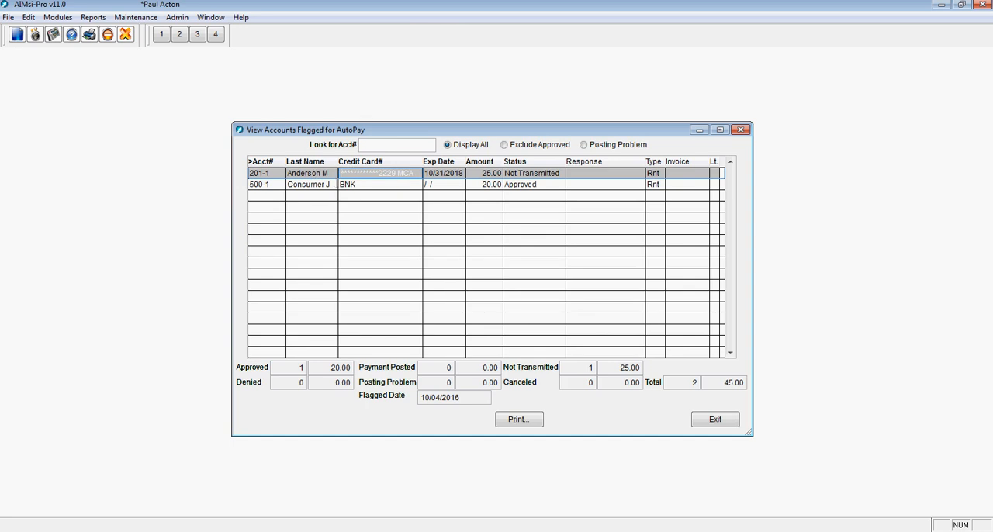
{"action": "left_click", "coordinate": [382, 186]}
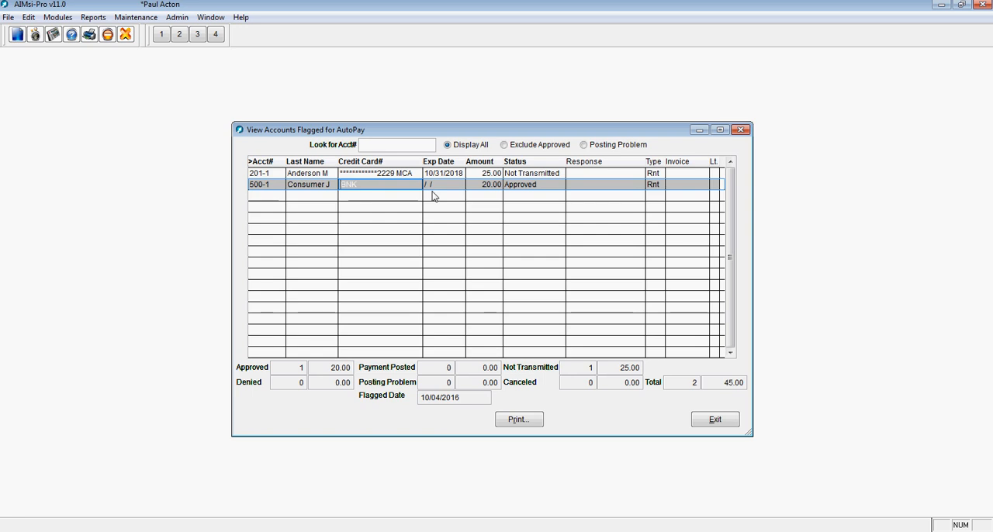
{"action": "left_click", "coordinate": [535, 184]}
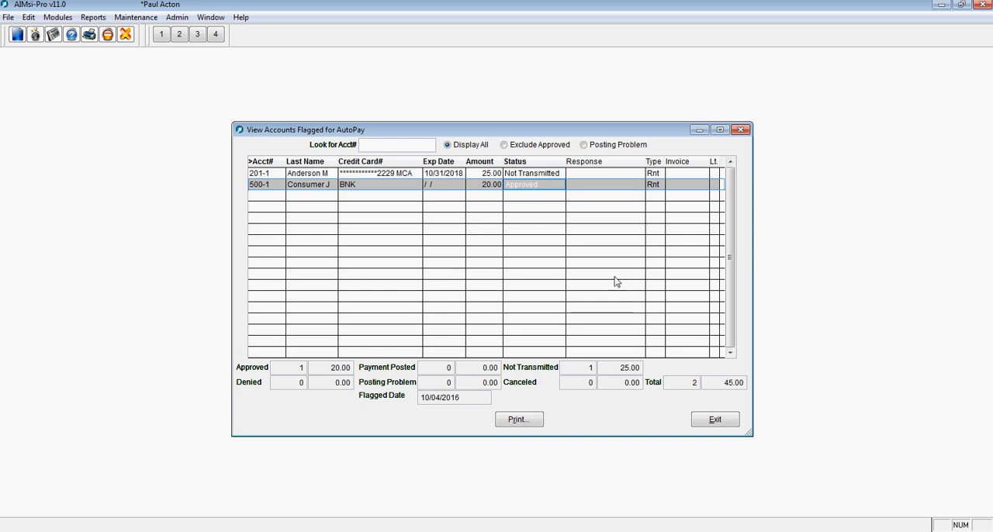
{"action": "left_click", "coordinate": [534, 175]}
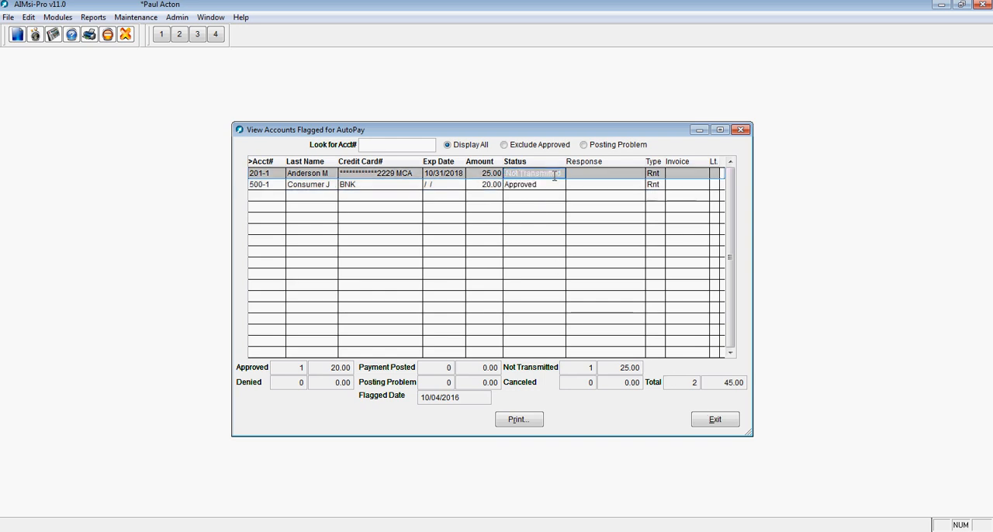
Step: Close the list of flagged accounts and transmit the AutoPays
{"action": "left_click", "coordinate": [714, 422]}
{"action": "left_click", "coordinate": [67, 21]}
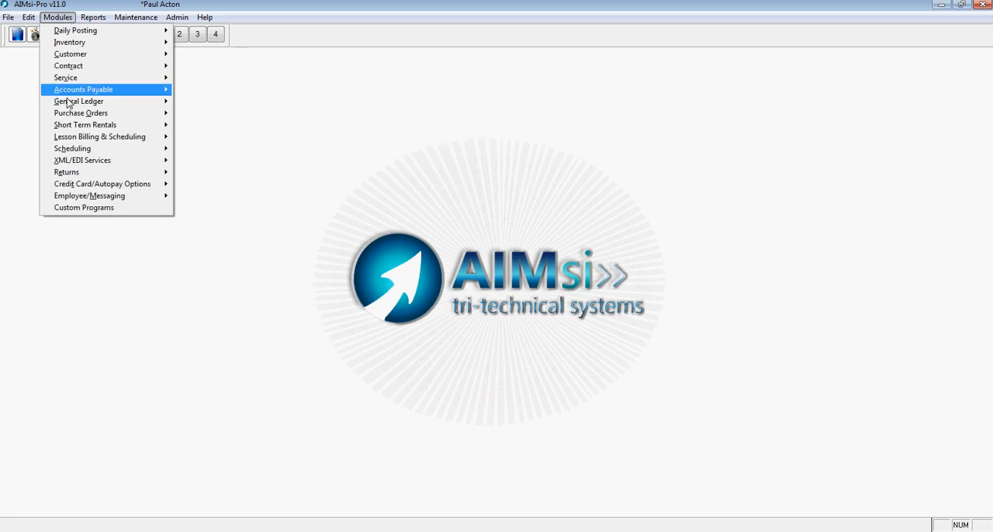
{"action": "mouse_move", "coordinate": [92, 185]}
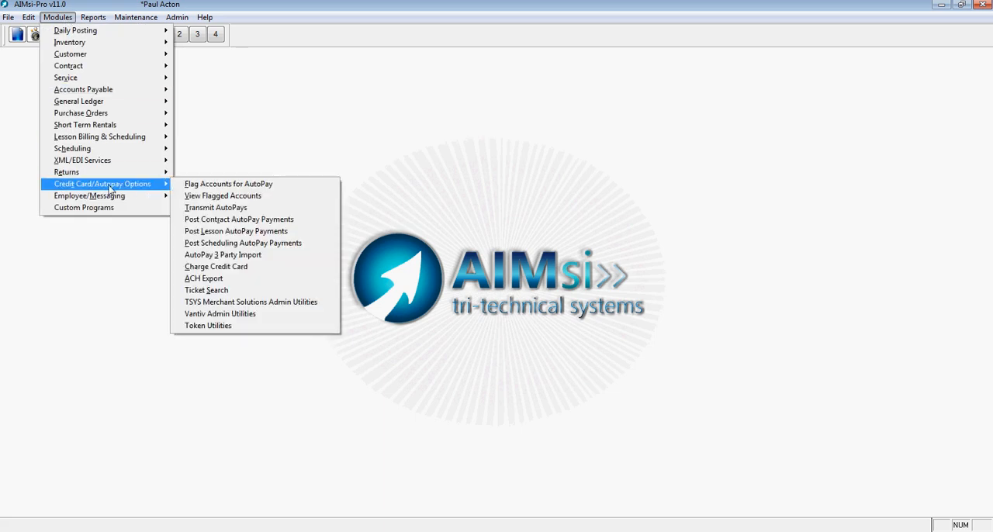
{"action": "left_click", "coordinate": [218, 208]}
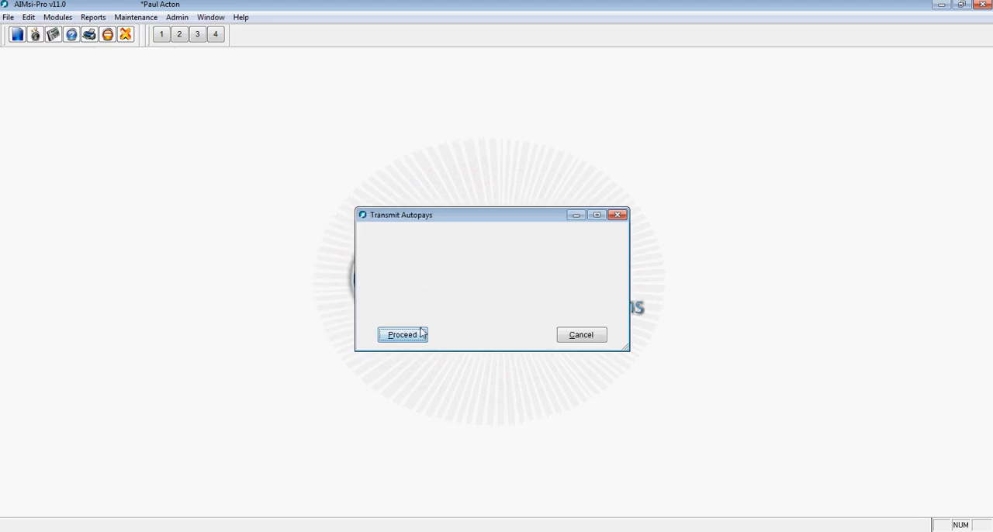
{"action": "left_click", "coordinate": [412, 339]}
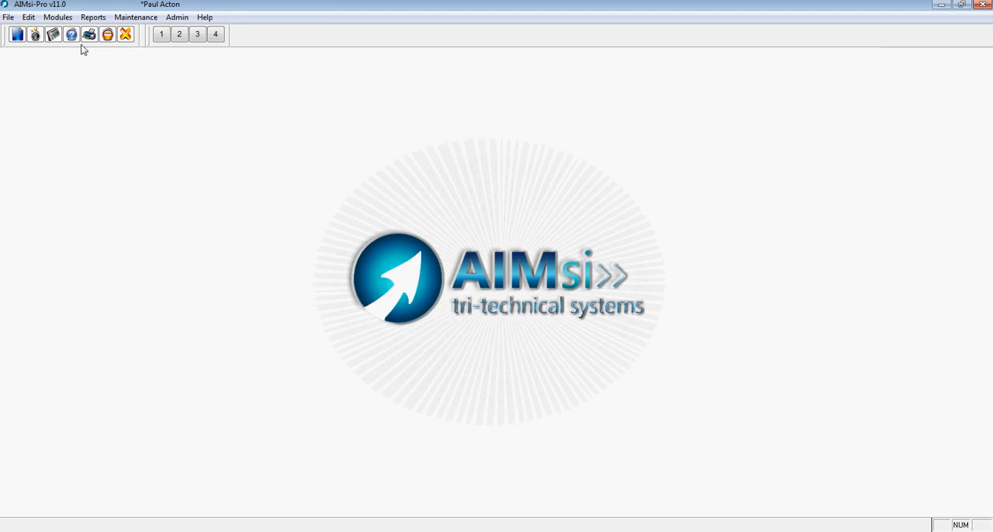
Step: View the flagged accounts and check the status of both entries after the transmission
{"action": "left_click", "coordinate": [60, 19]}
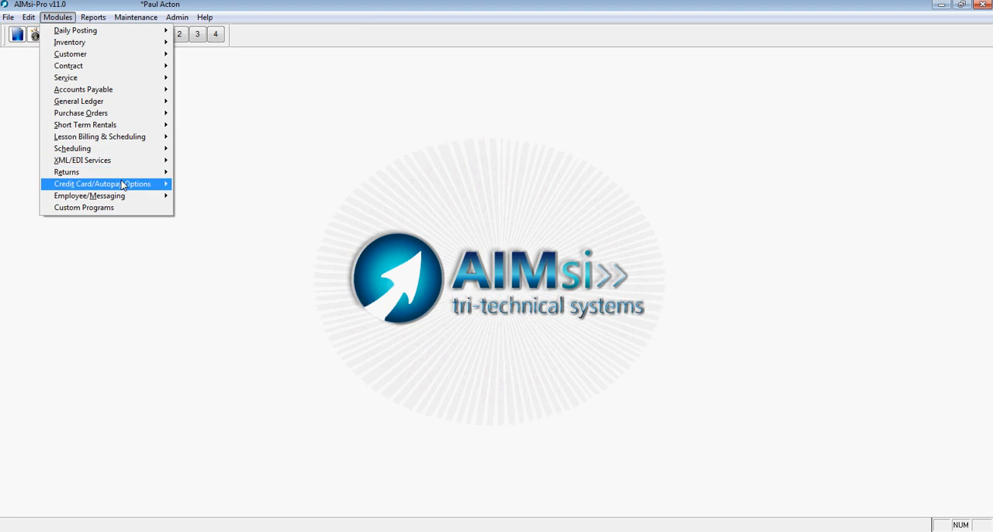
{"action": "mouse_move", "coordinate": [122, 185]}
{"action": "left_click", "coordinate": [205, 197]}
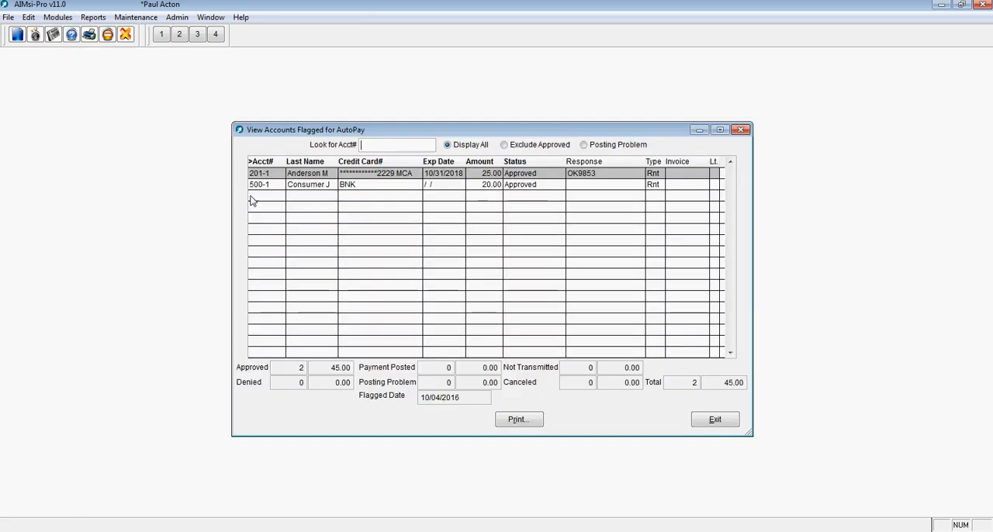
{"action": "left_click", "coordinate": [541, 175]}
{"action": "left_click", "coordinate": [541, 184]}
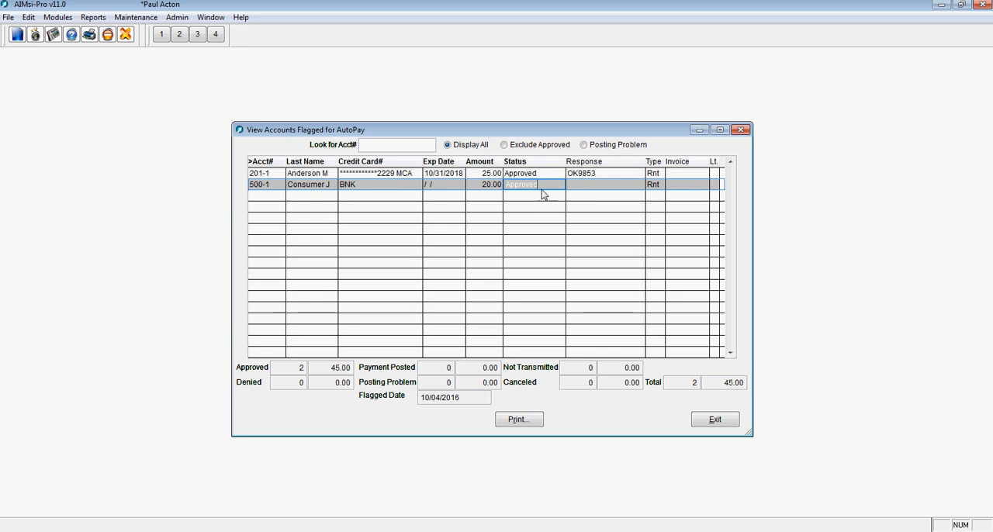
{"action": "left_click", "coordinate": [714, 420]}
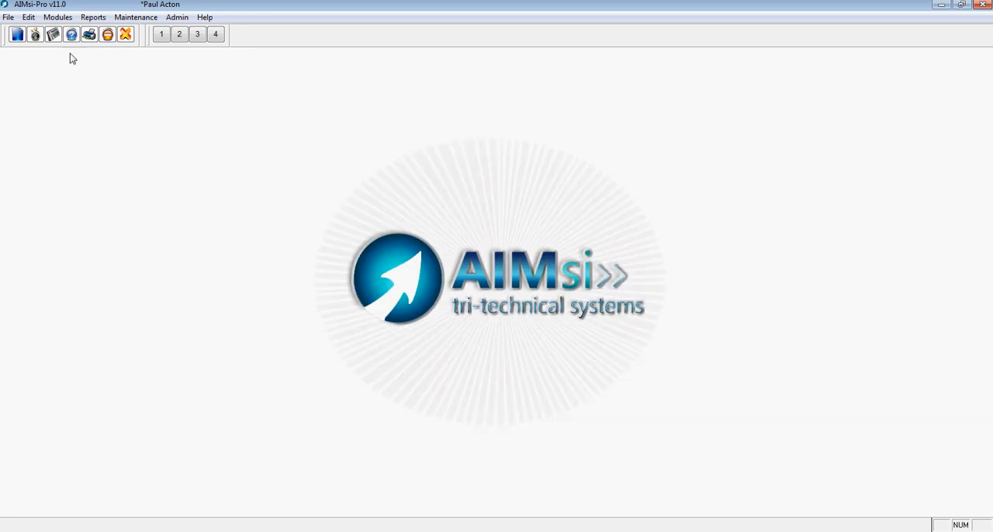
Step: Post the contract AutoPay payments
{"action": "left_click", "coordinate": [65, 17]}
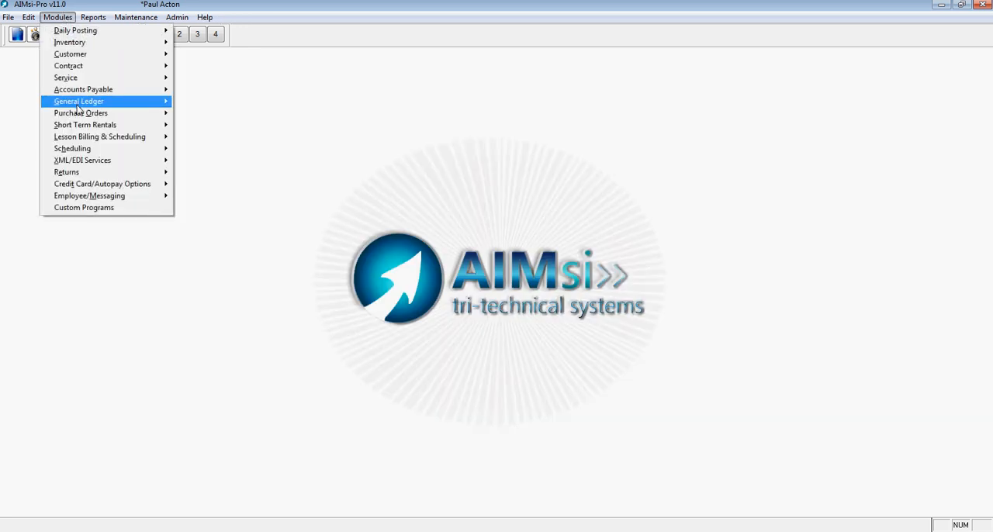
{"action": "mouse_move", "coordinate": [105, 186]}
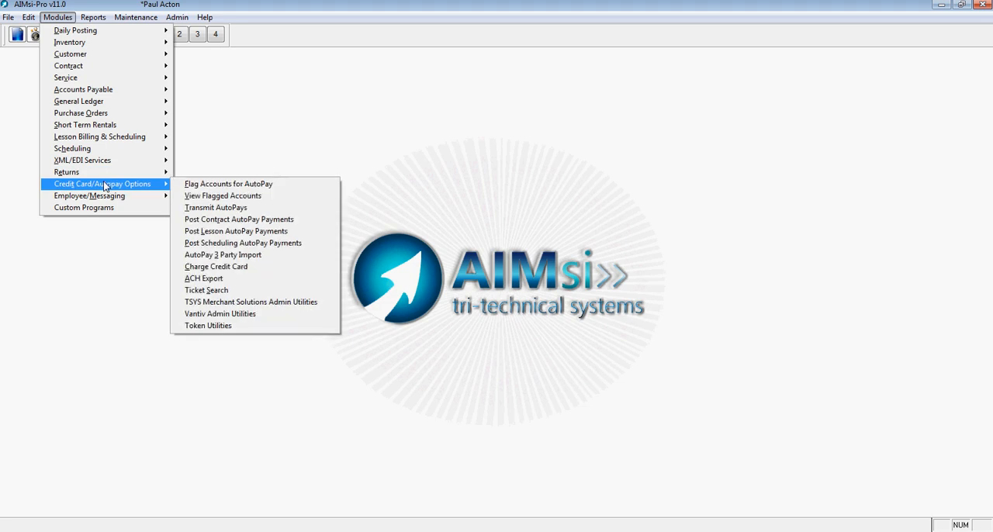
{"action": "left_click", "coordinate": [228, 223]}
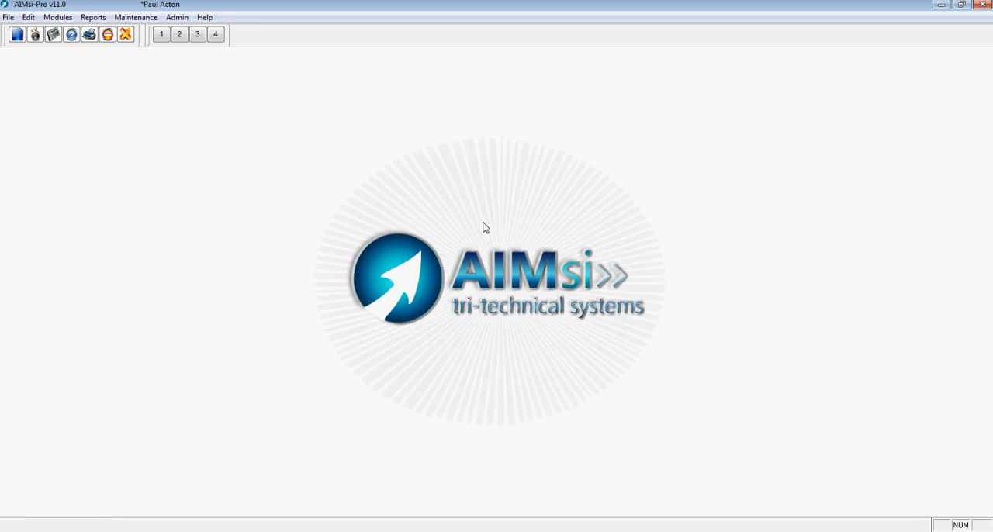
Step: Review the flagged accounts again to check the status of both entries after posting the payments
{"action": "left_click", "coordinate": [58, 17]}
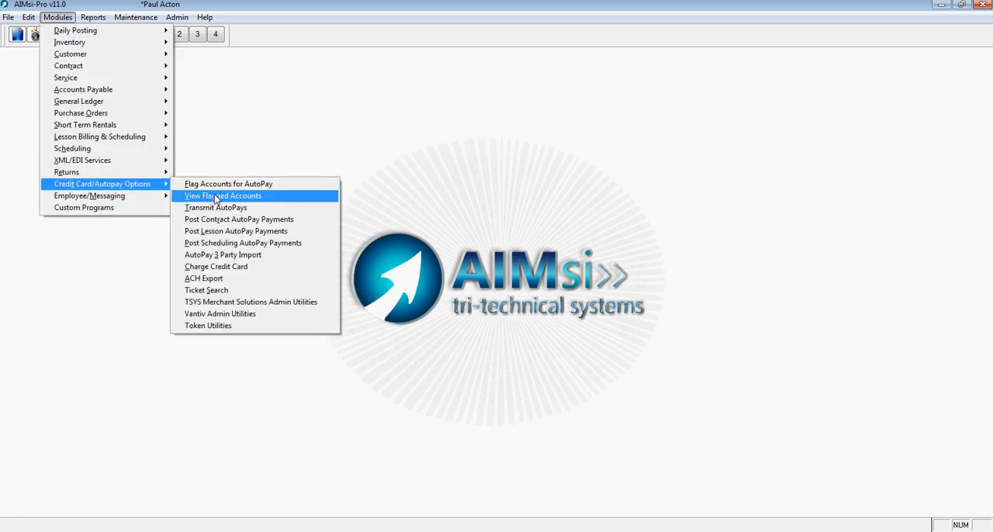
{"action": "left_click", "coordinate": [214, 196]}
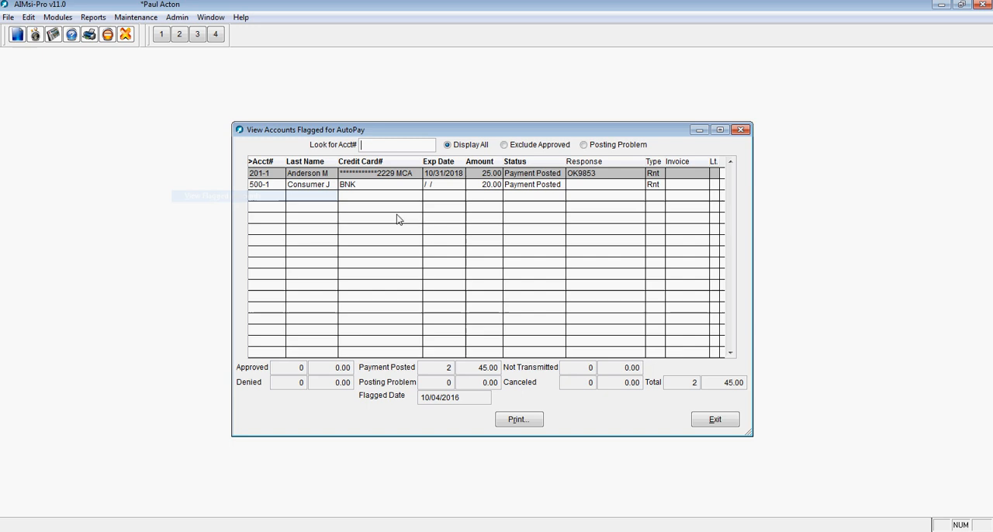
{"action": "left_click", "coordinate": [520, 174]}
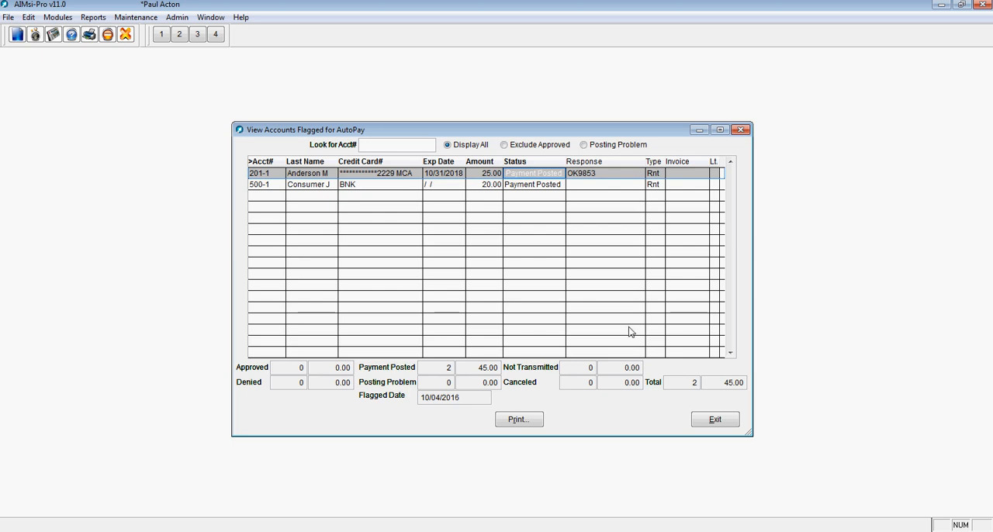
{"action": "left_click", "coordinate": [712, 421]}
{"action": "left_click", "coordinate": [57, 17]}
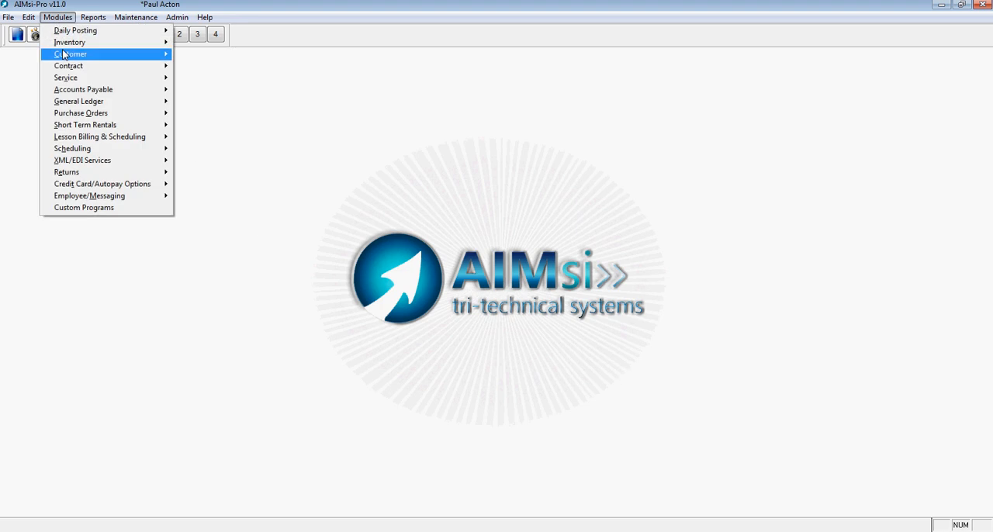
{"action": "mouse_move", "coordinate": [92, 186]}
{"action": "left_click", "coordinate": [198, 186]}
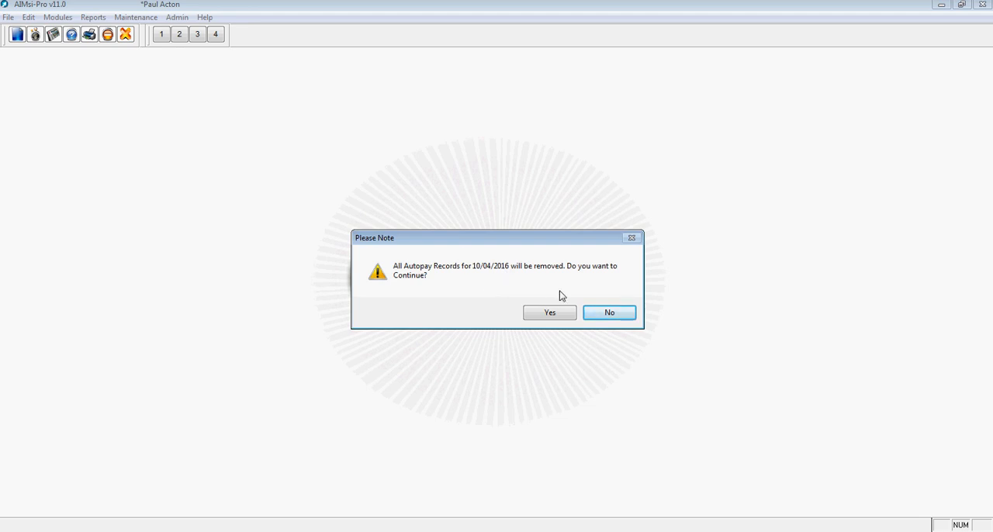
{"action": "left_click", "coordinate": [606, 315]}
Step: View the contract history of the first listed customer and display the payments on the flute contract
{"action": "left_click", "coordinate": [58, 17]}
{"action": "mouse_move", "coordinate": [77, 66]}
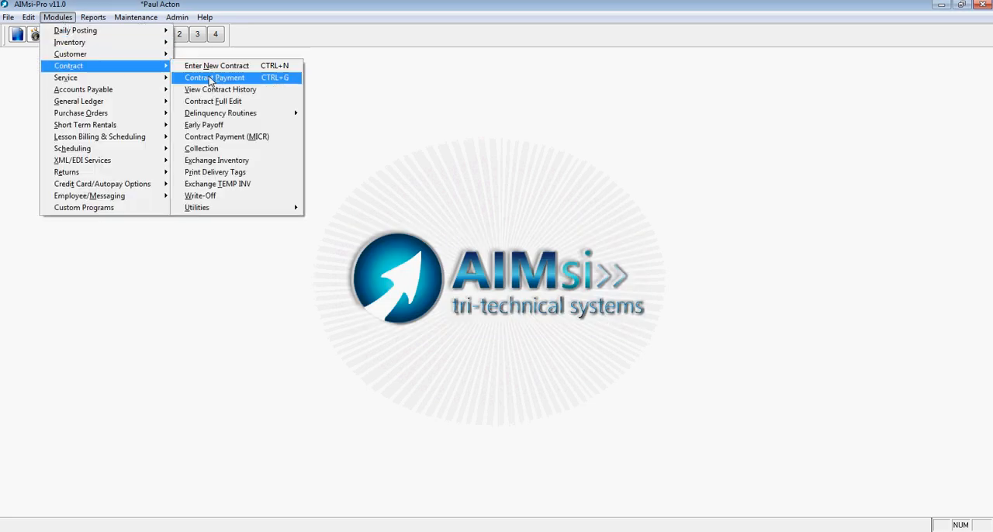
{"action": "left_click", "coordinate": [212, 89]}
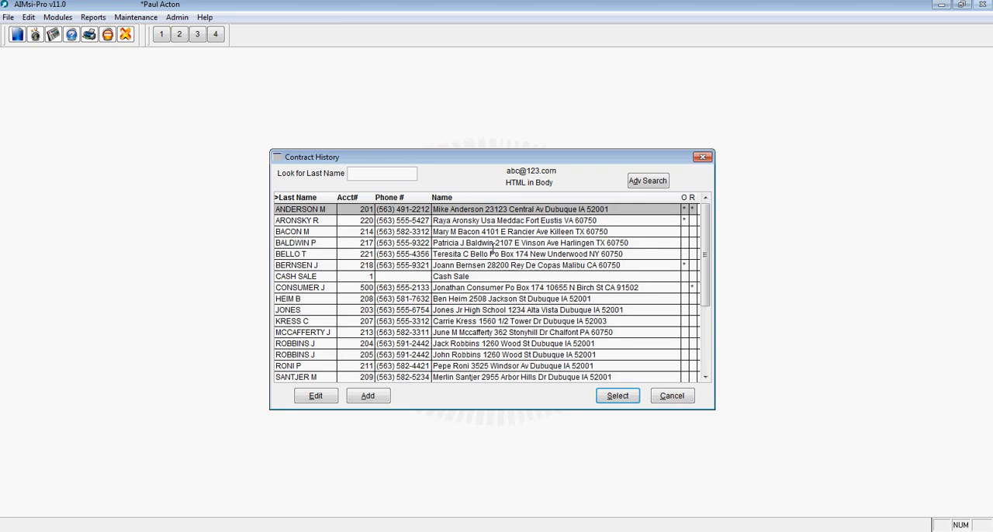
{"action": "left_click", "coordinate": [618, 396]}
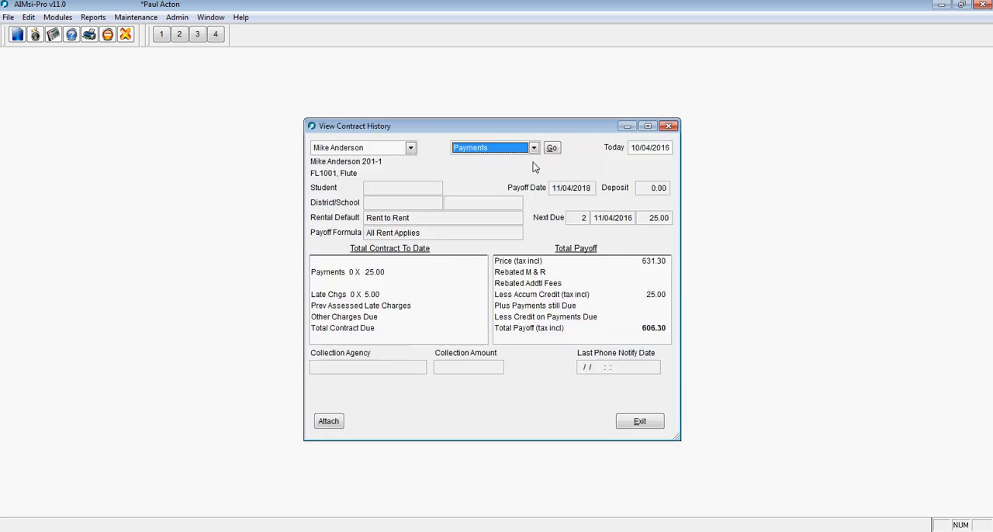
{"action": "left_click", "coordinate": [551, 148]}
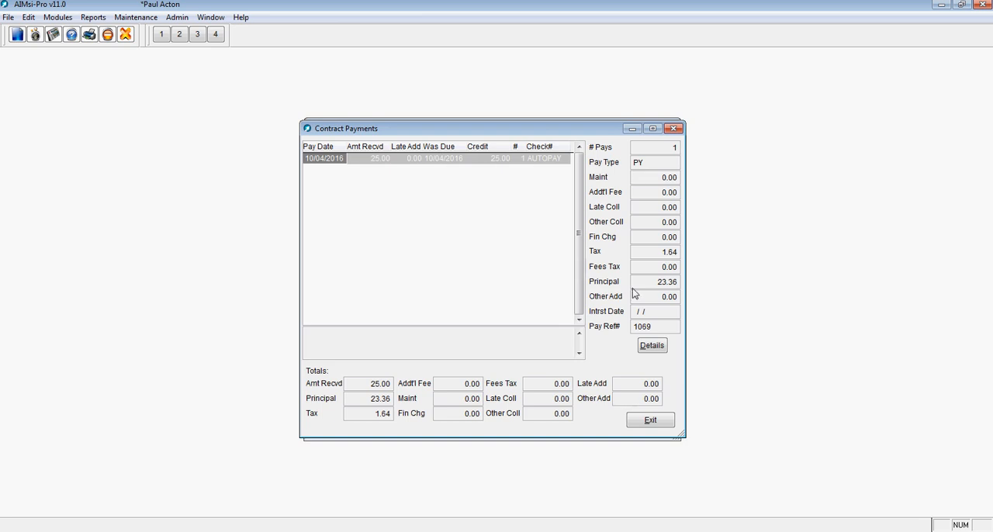
Step: Inspect the AutoPay payment's details, checking the card and approval code, and close them
{"action": "left_click", "coordinate": [652, 345]}
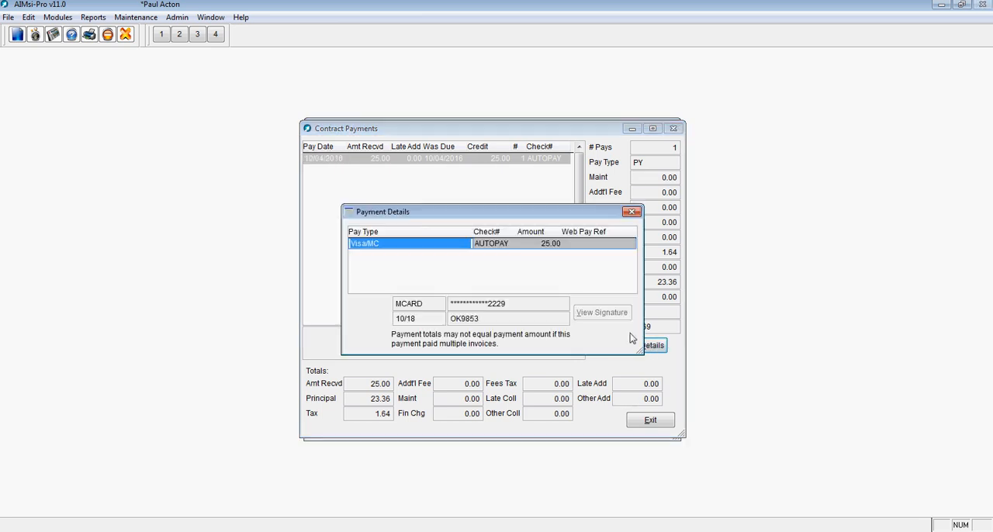
{"action": "left_click_drag", "start_coordinate": [509, 304], "coordinate": [457, 320]}
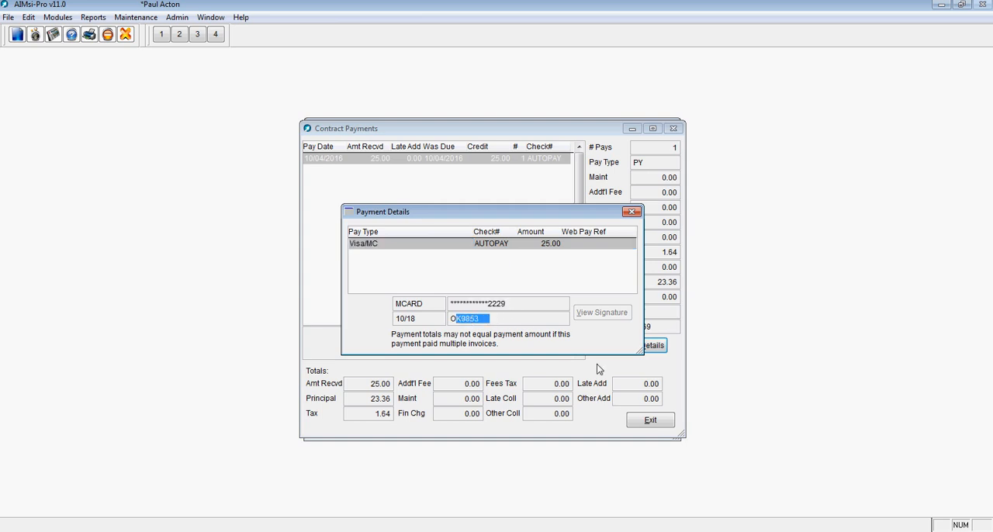
{"action": "left_click", "coordinate": [632, 212]}
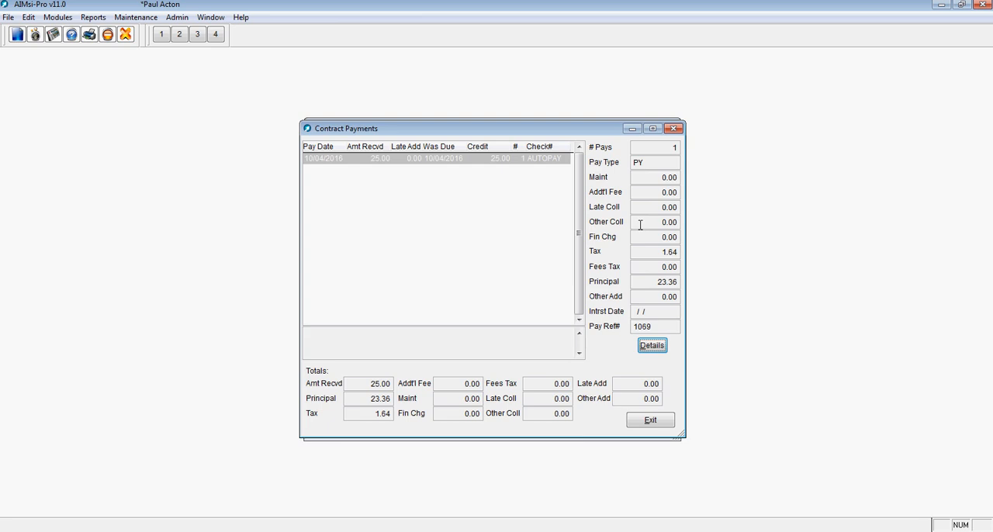